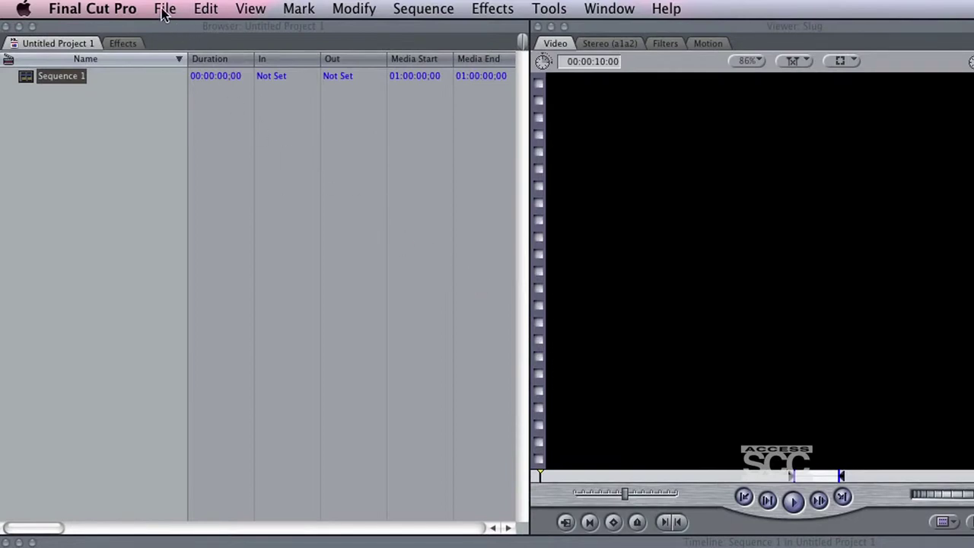
# Confirm in System Settings that the scratch disks use the FCP Files folder, then accept.
pyautogui.click(111, 9)
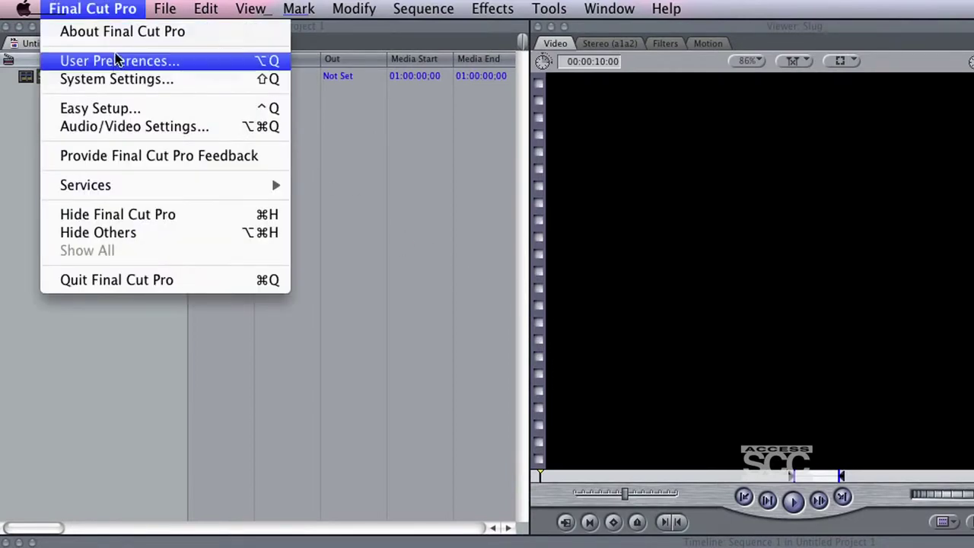
pyautogui.click(116, 79)
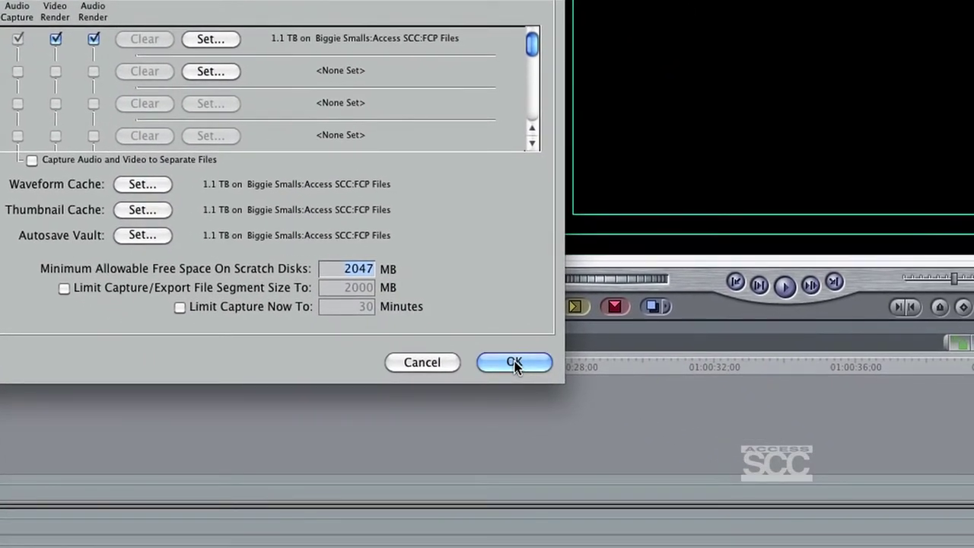
pyautogui.click(514, 363)
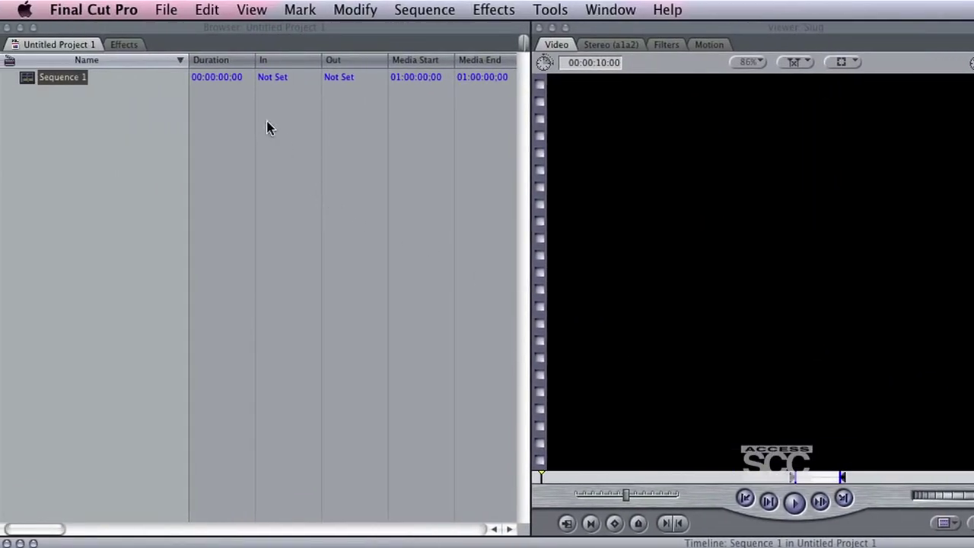
# Open File > Log and Transfer and rename the first camera clip 'Parade Twolves'.
pyautogui.click(166, 12)
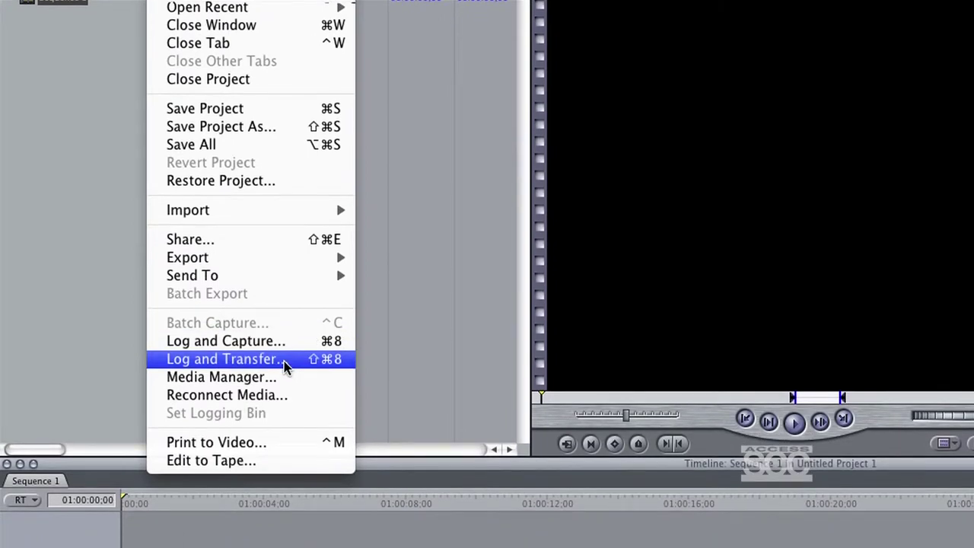
pyautogui.click(284, 366)
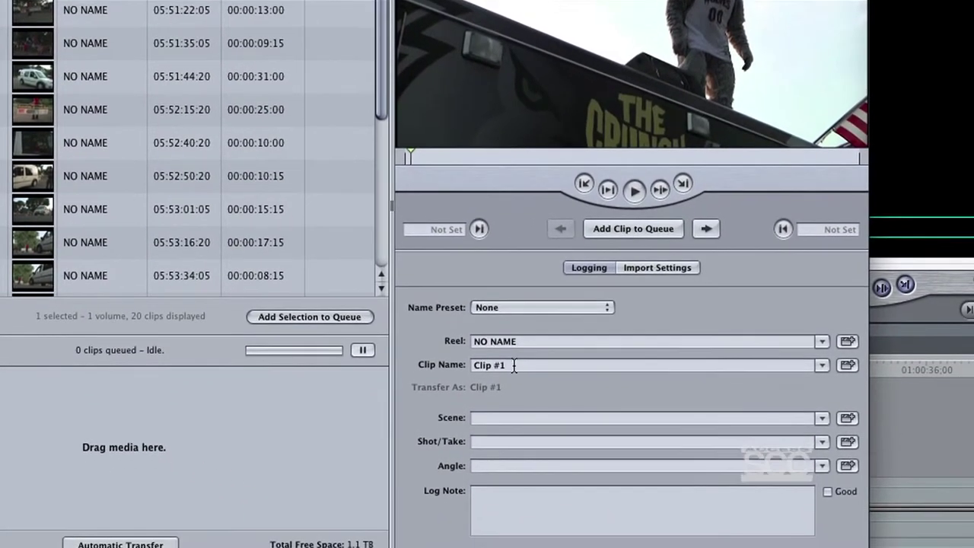
pyautogui.click(592, 398)
pyautogui.write('Parade ')
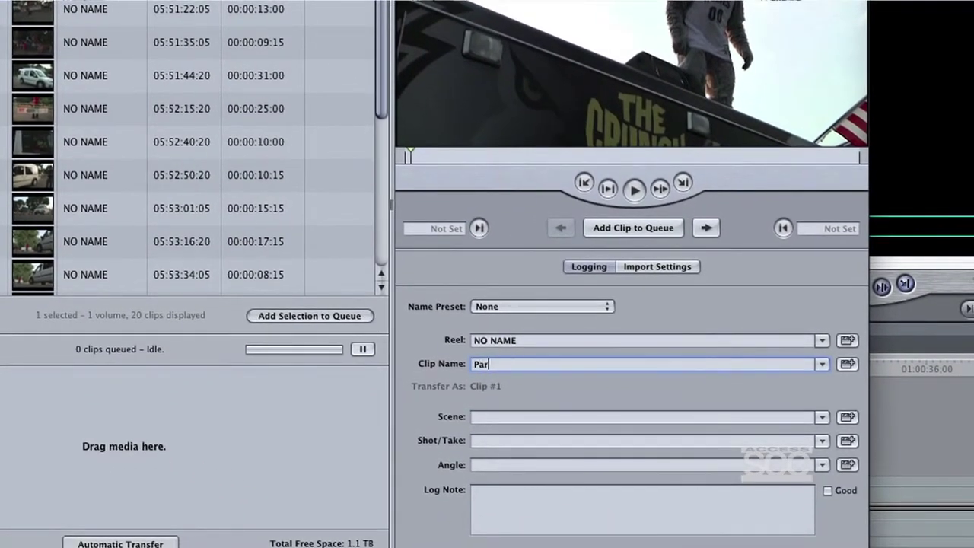
pyautogui.write('Twolves')
pyautogui.press('Return')
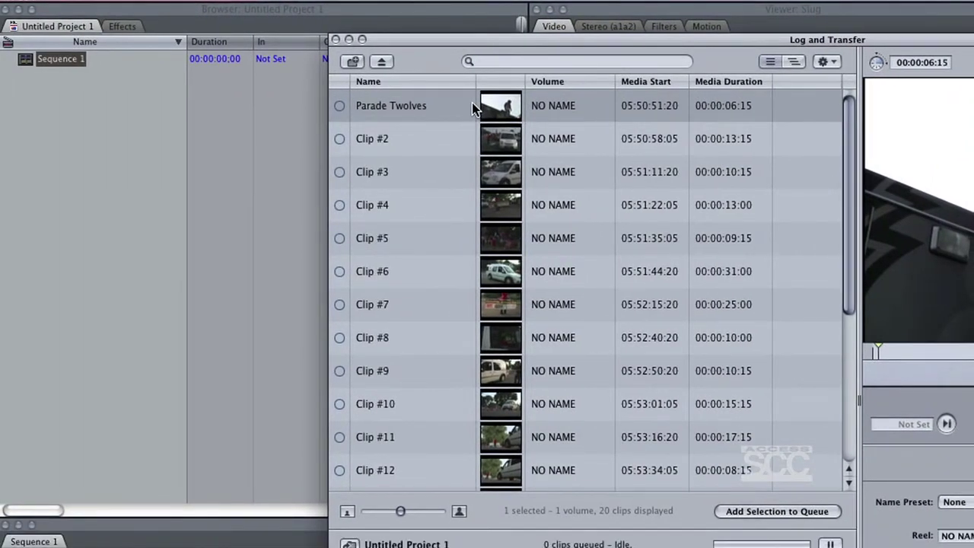
# Queue Parade Twolves for transfer and rename Clip #2 to 'Parade Broll'.
pyautogui.moveTo(448, 103); pyautogui.dragTo(459, 547)
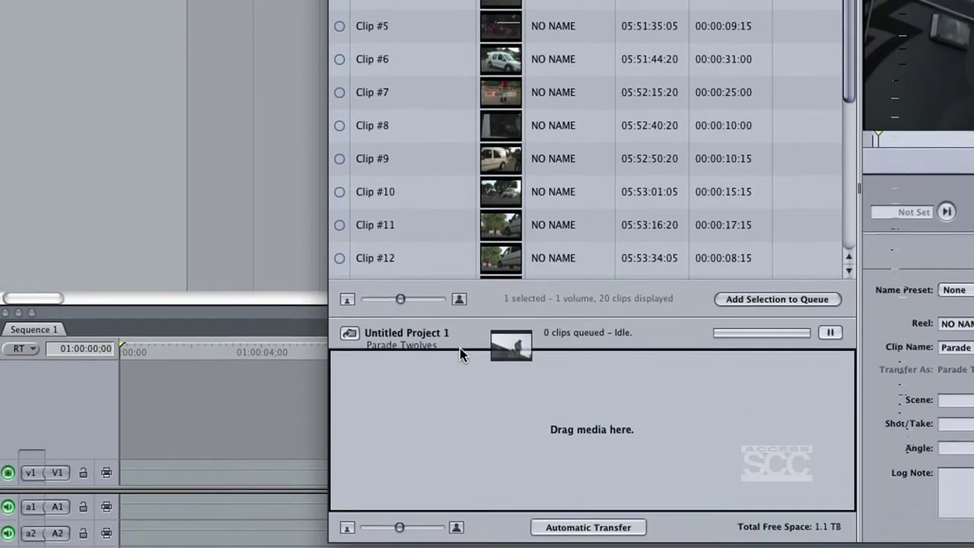
pyautogui.moveTo(460, 347); pyautogui.dragTo(463, 399)
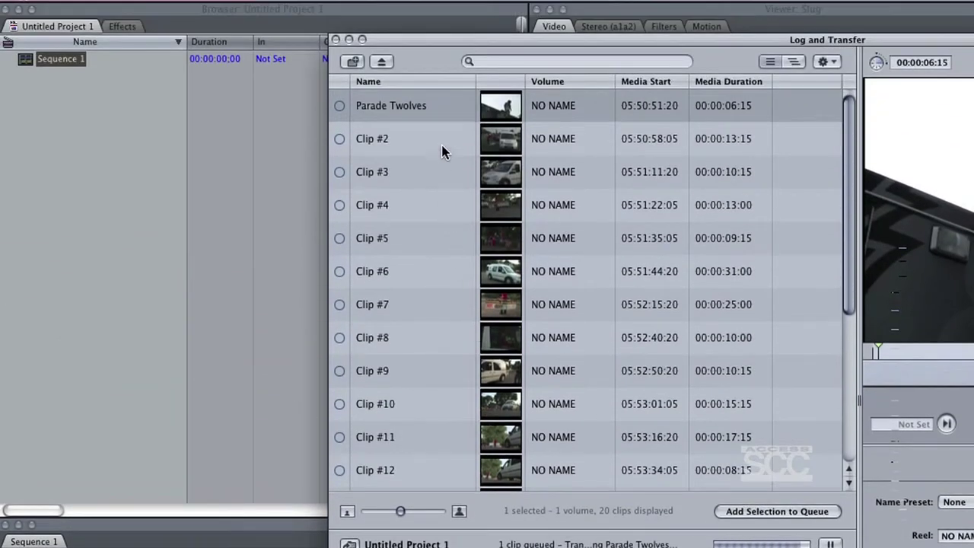
pyautogui.click(443, 149)
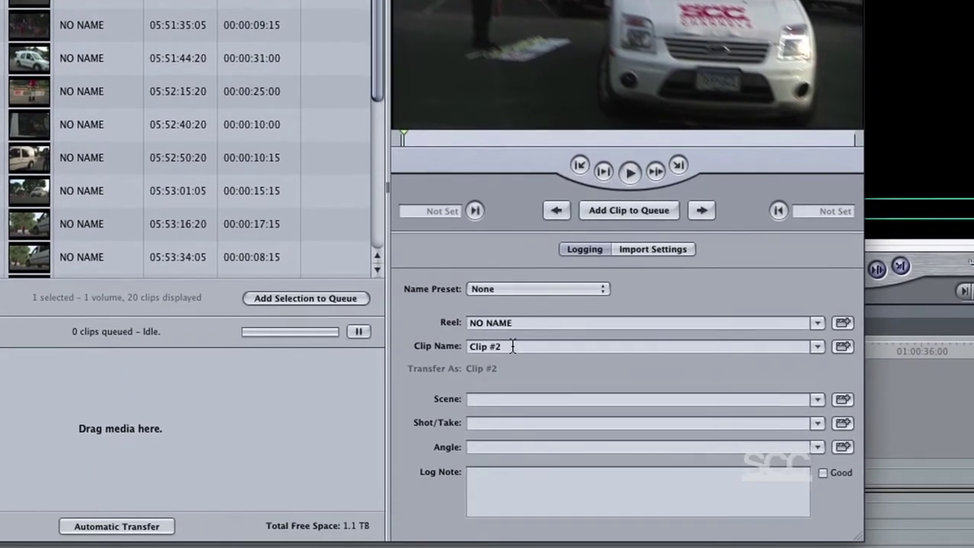
pyautogui.tripleClick(512, 347)
pyautogui.write('Parade ')
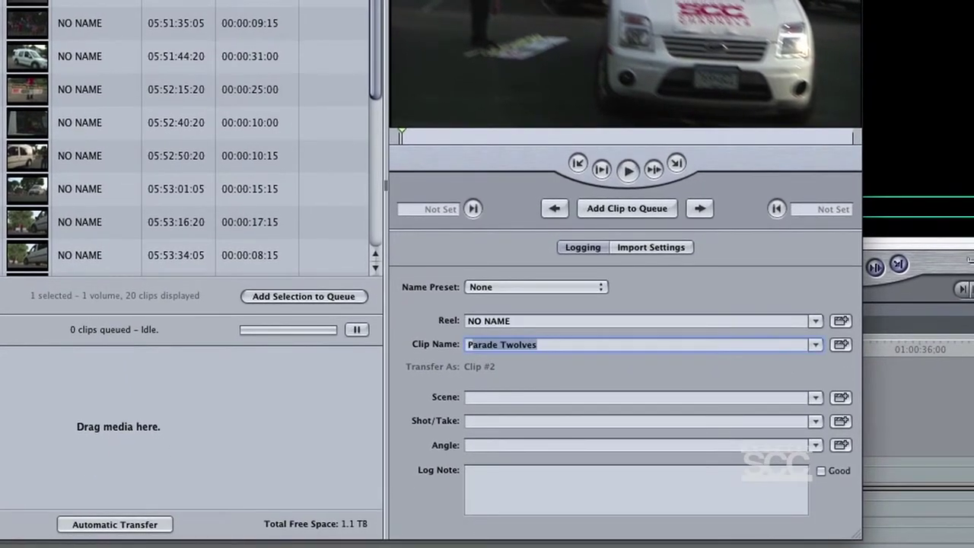
pyautogui.write('Broll')
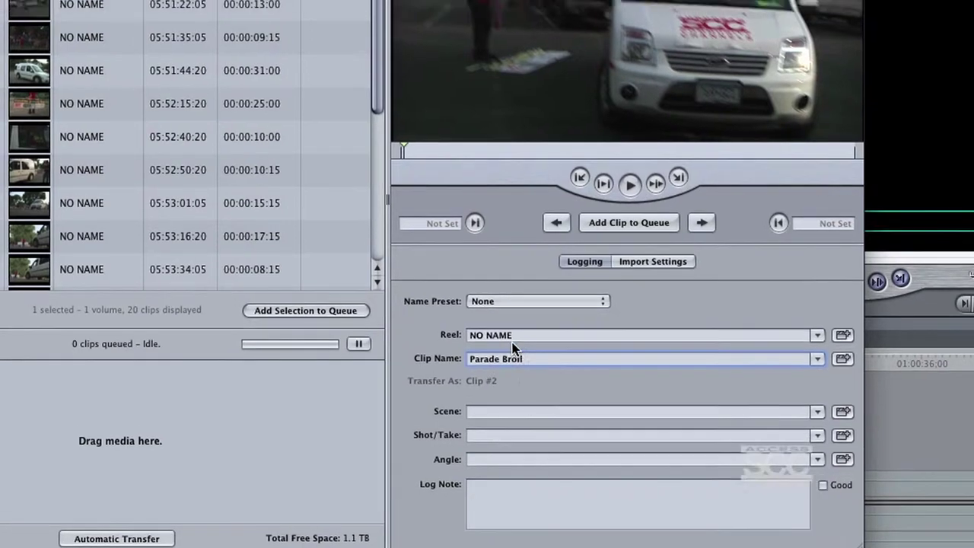
pyautogui.press('Return')
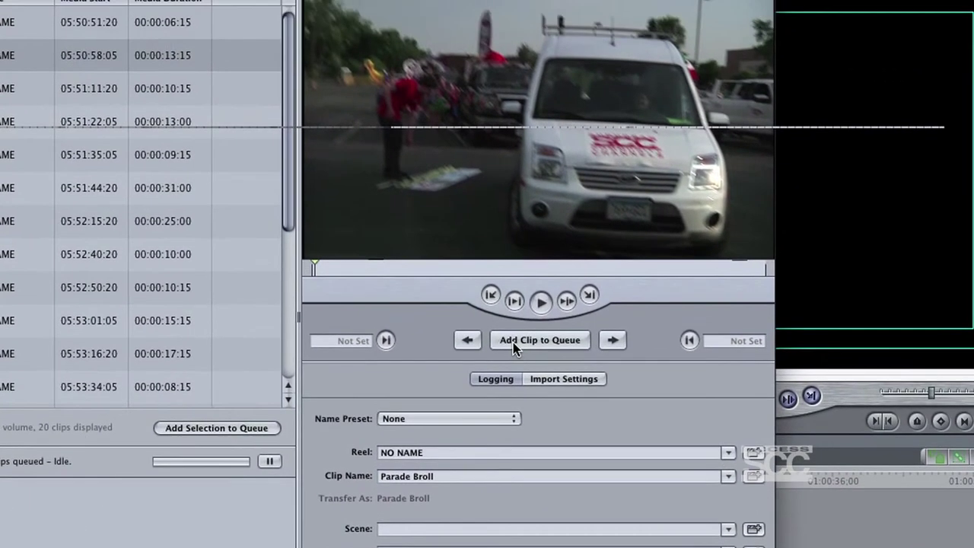
# Transfer Parade Broll, confirm it finished, and eject the camera card volume.
pyautogui.click(514, 344)
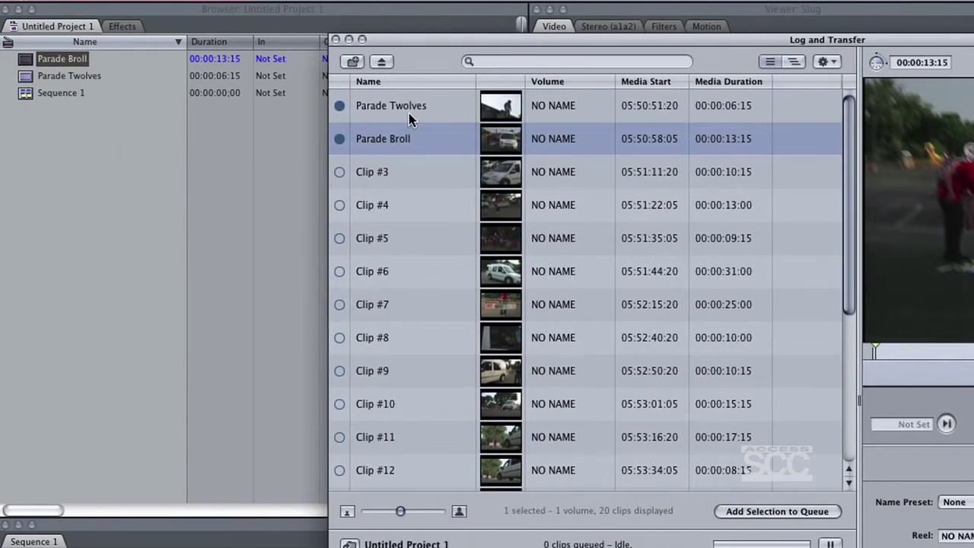
pyautogui.click(339, 139)
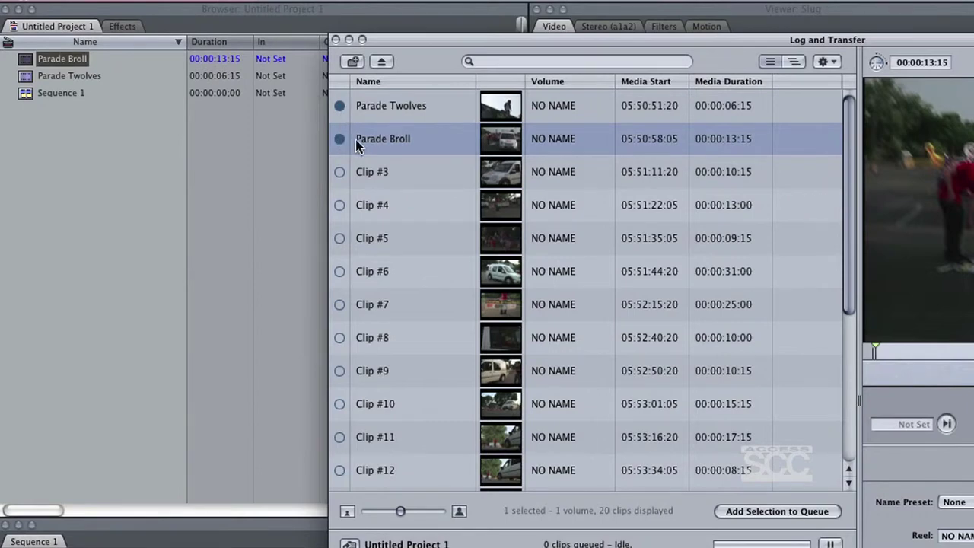
pyautogui.click(386, 67)
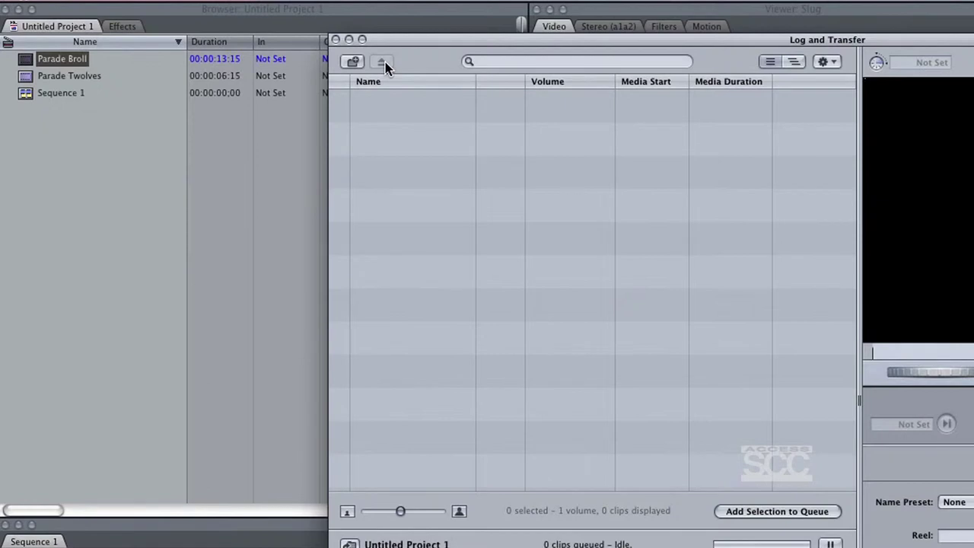
# Close Log and Transfer and add both clips to Sequence 1, matching its settings.
pyautogui.click(336, 40)
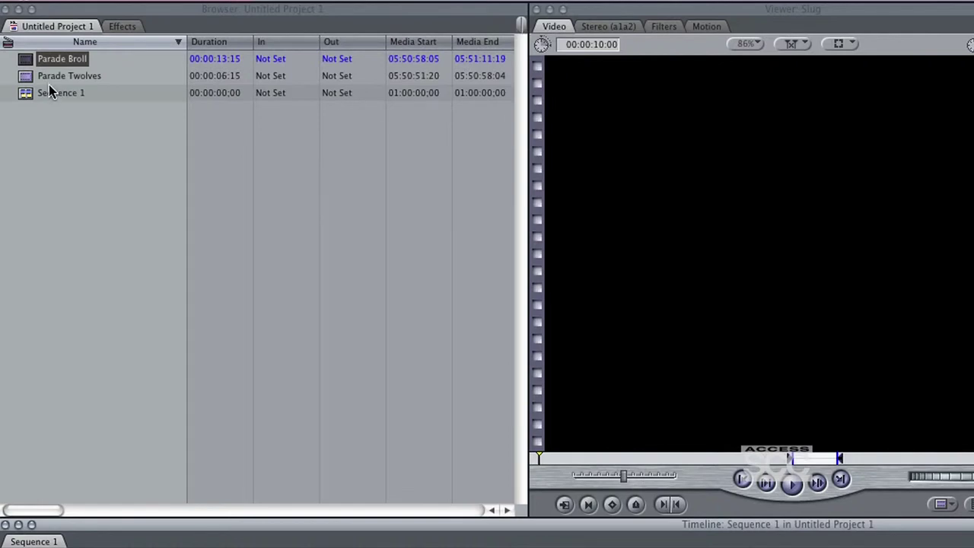
pyautogui.moveTo(48, 78); pyautogui.dragTo(197, 419)
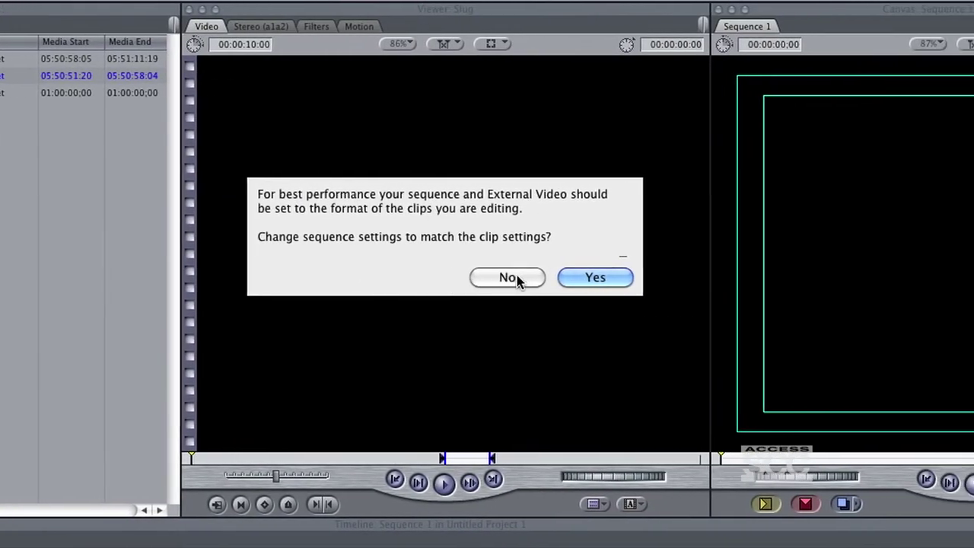
pyautogui.click(654, 280)
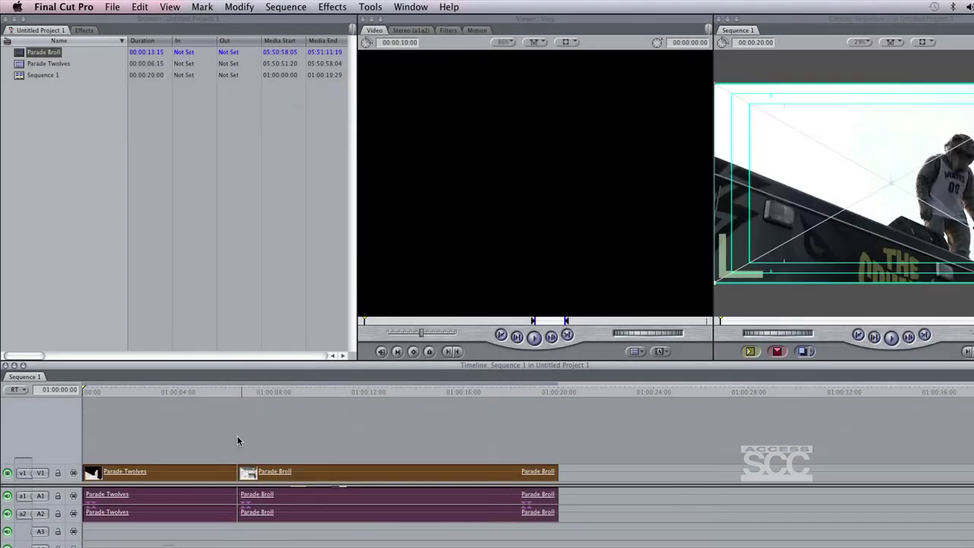
pyautogui.click(294, 435)
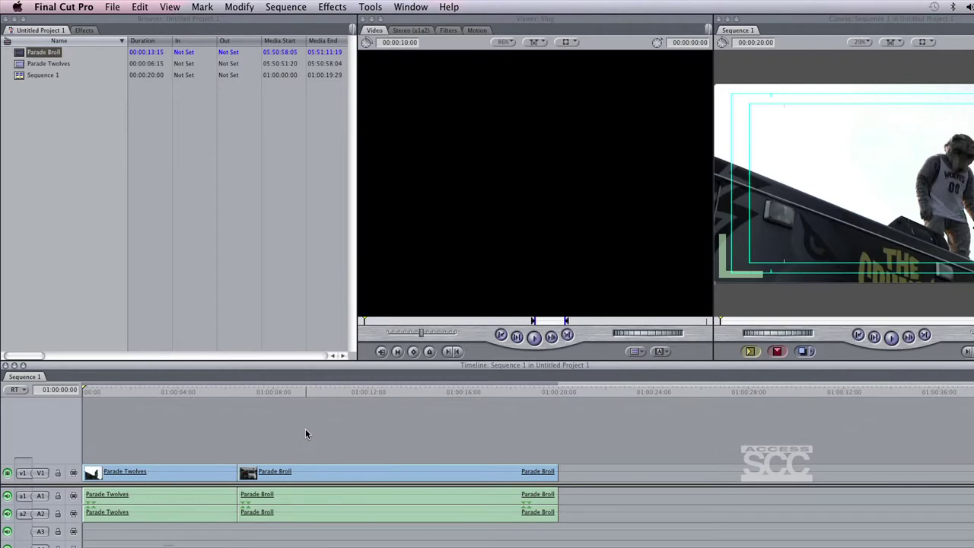
# Mark an In point at the sequence start and an Out point at its end.
pyautogui.press('i')
pyautogui.press('End')
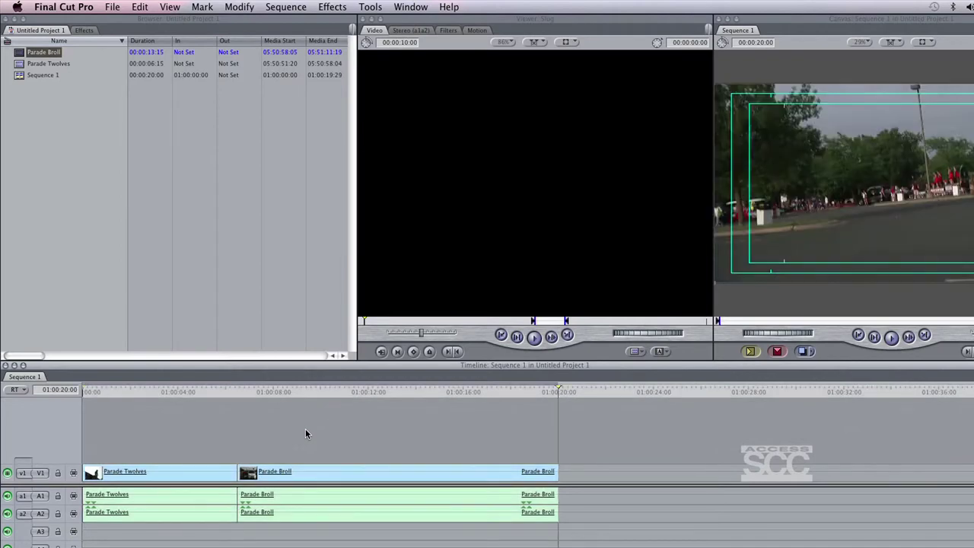
pyautogui.press('o')
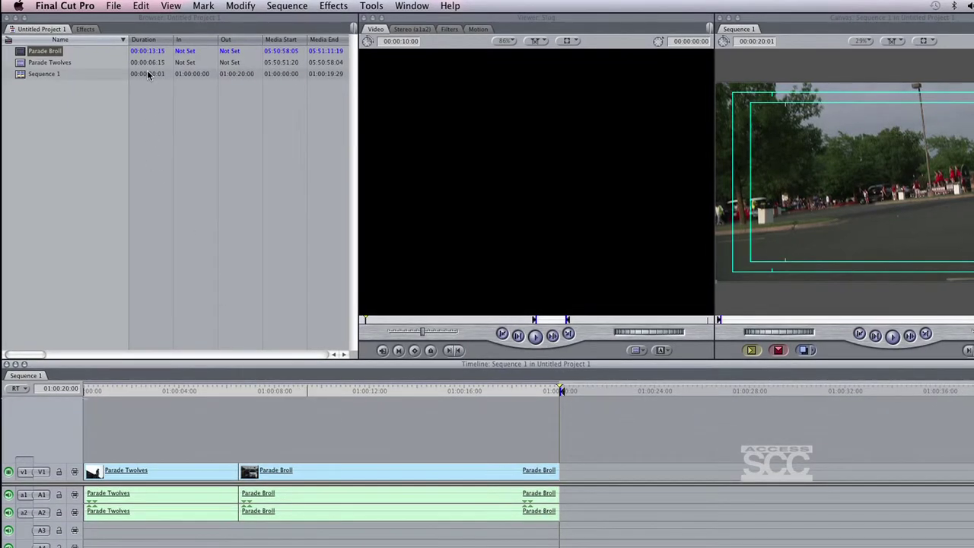
pyautogui.click(114, 7)
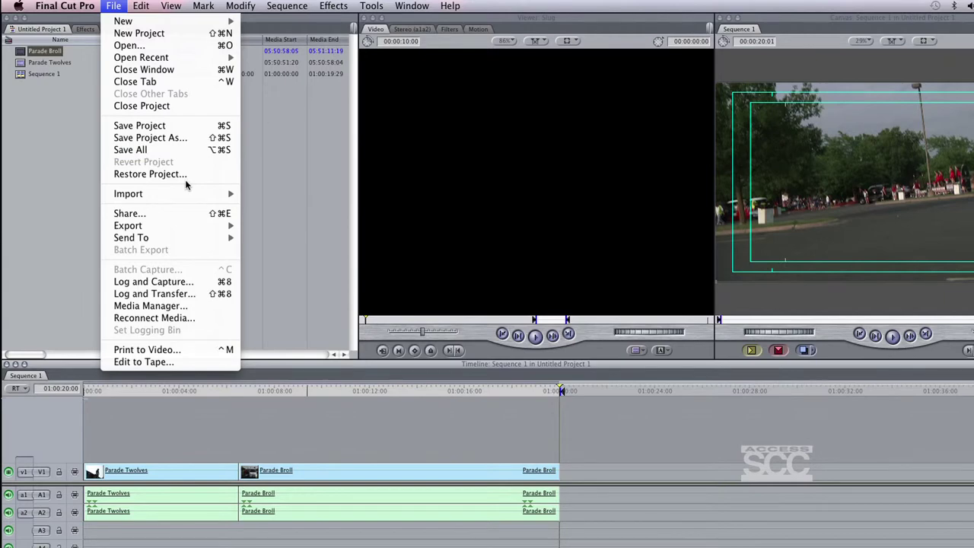
# Send Sequence 1 to Compressor and apply the SCC HD MPEG Master Control setting.
pyautogui.moveTo(185, 238)
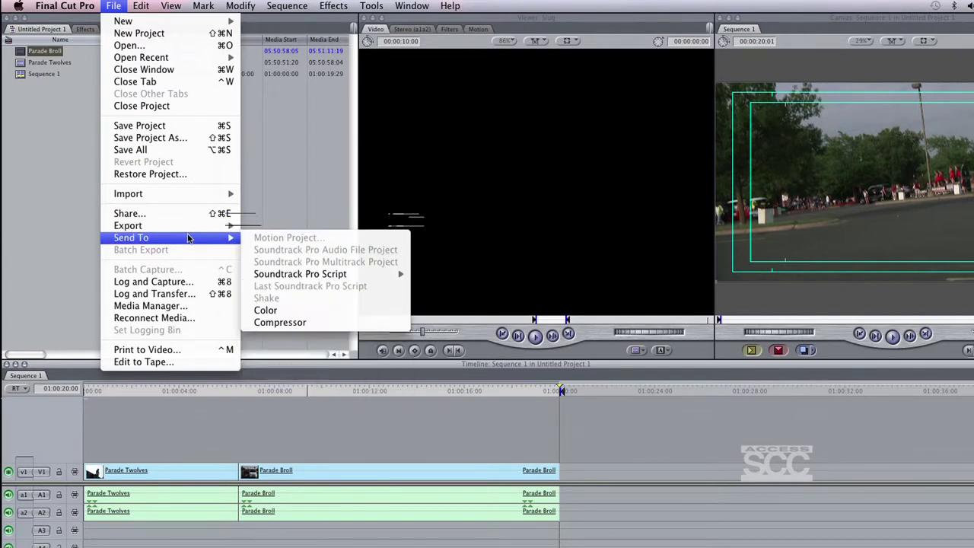
pyautogui.click(341, 325)
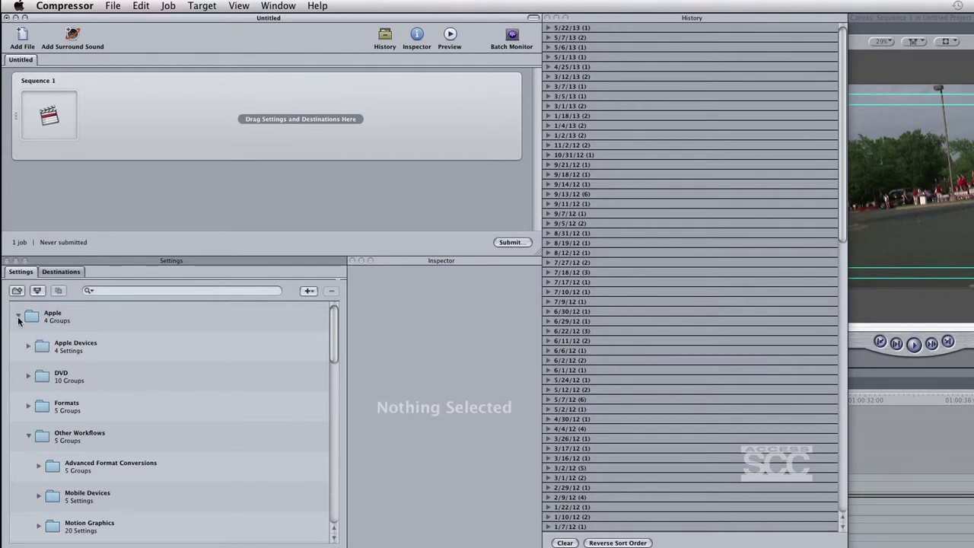
pyautogui.scroll(-10, 60, 394)
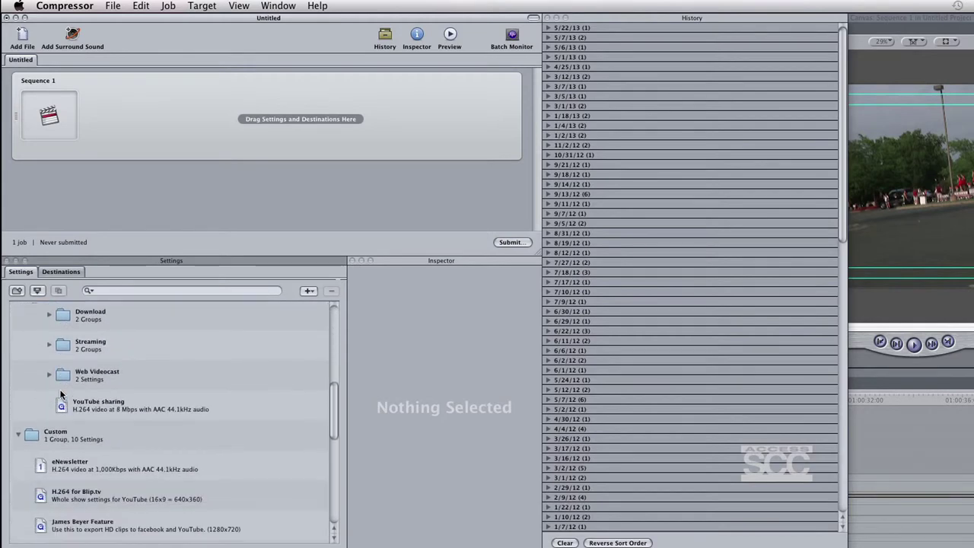
pyautogui.scroll(-7, 60, 394)
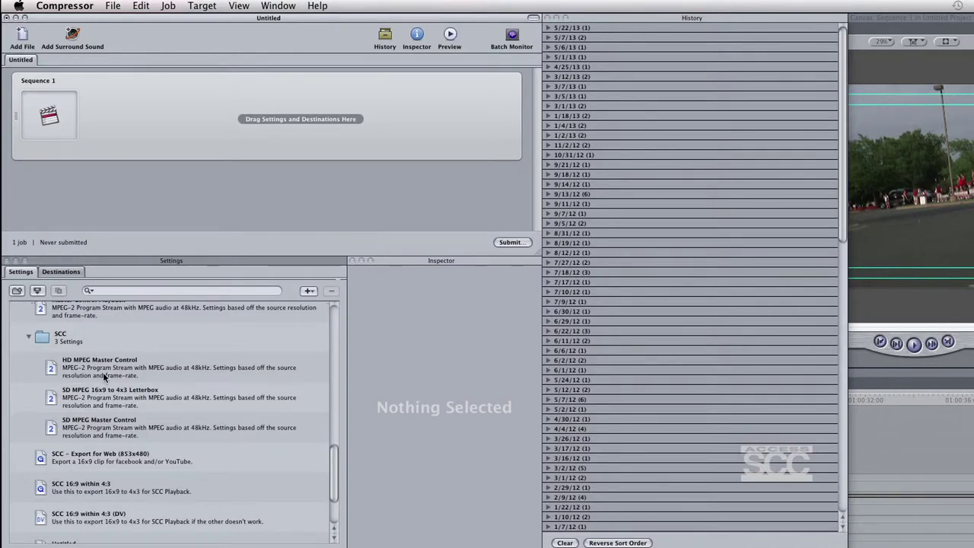
pyautogui.moveTo(103, 372); pyautogui.dragTo(169, 107)
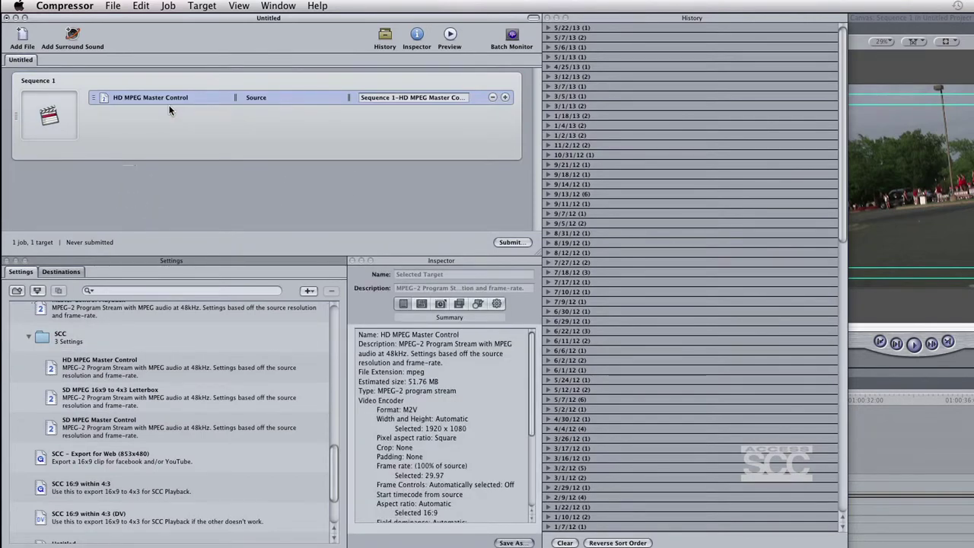
# Set the job destination to Biggie Smalls/Access SCC/BRoll/HD footage export.
pyautogui.click(216, 5)
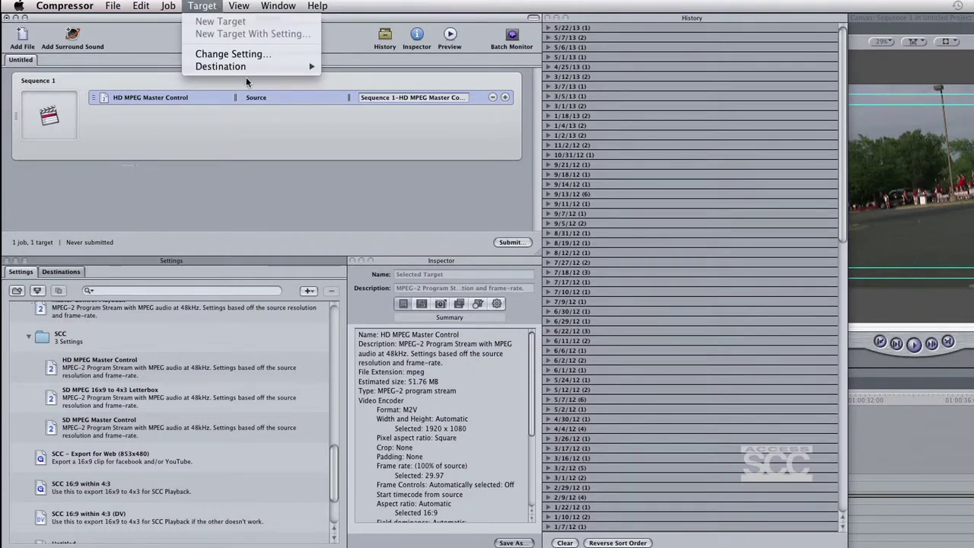
pyautogui.moveTo(251, 67)
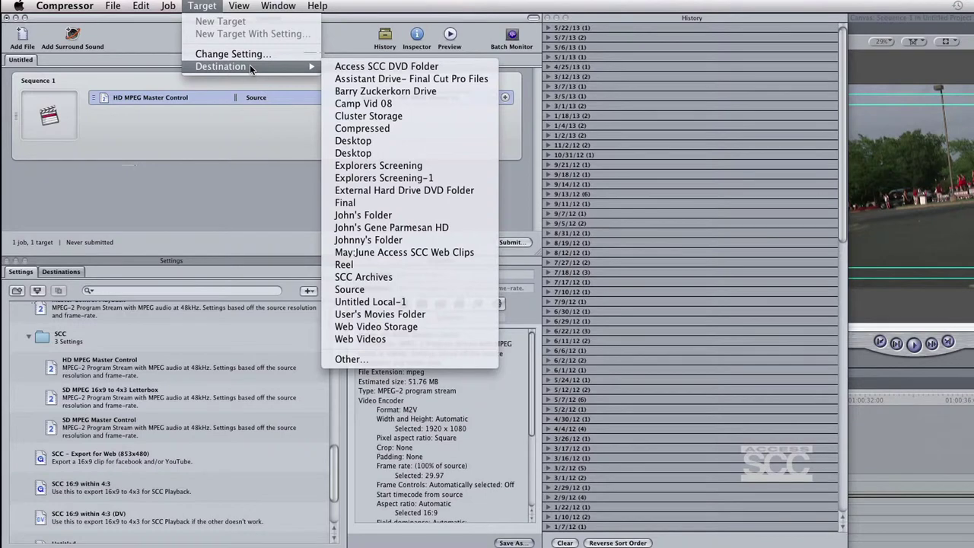
pyautogui.click(452, 359)
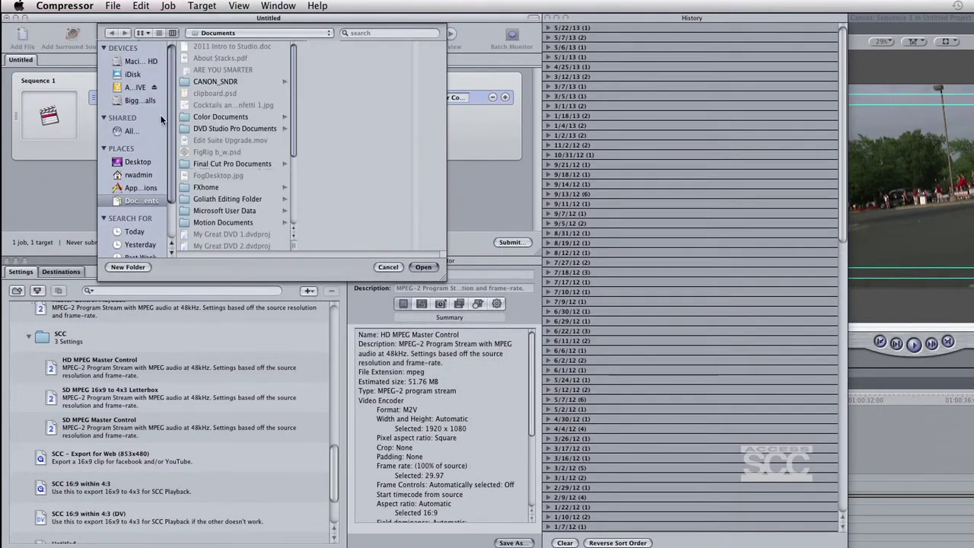
pyautogui.click(138, 98)
pyautogui.click(228, 46)
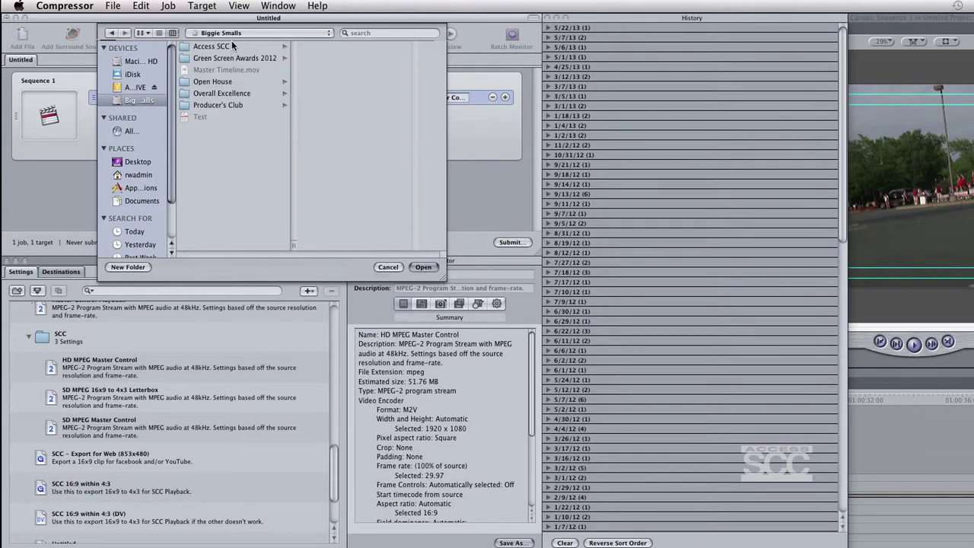
pyautogui.click(342, 61)
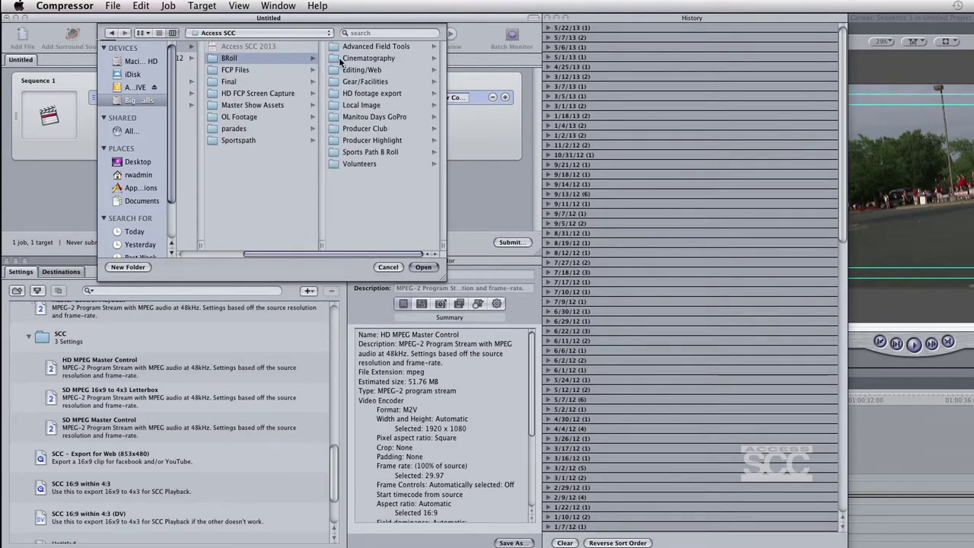
pyautogui.click(363, 94)
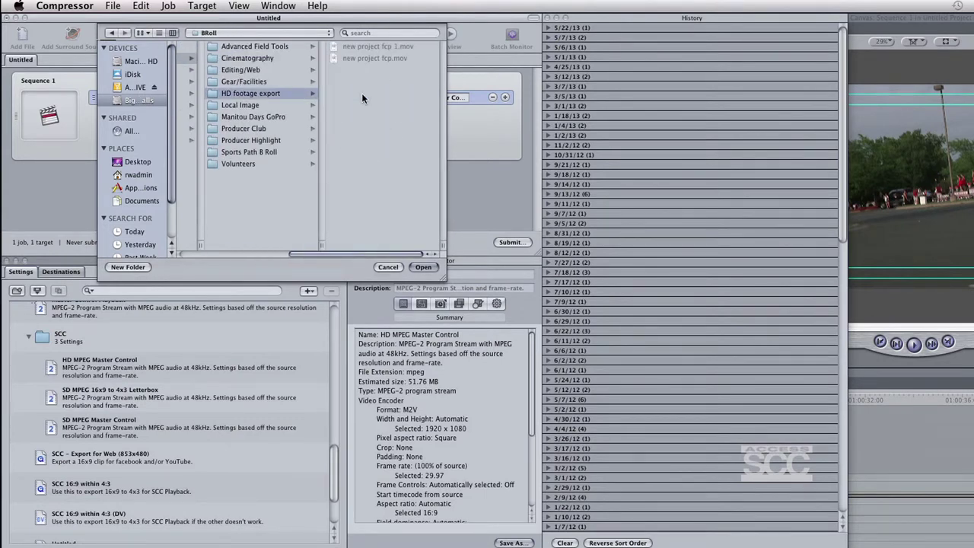
pyautogui.click(422, 267)
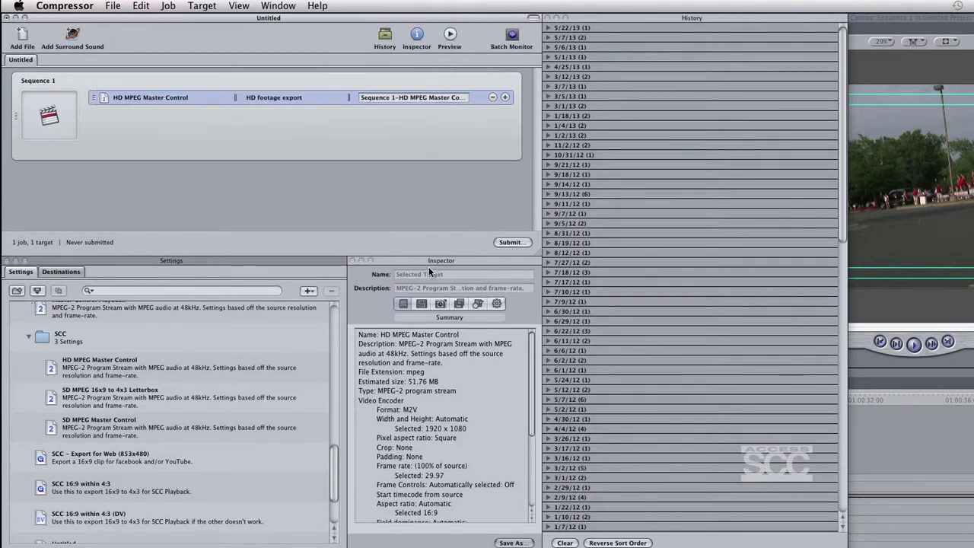
# Submit the batch under the name 'Segment Example 1'.
pyautogui.click(519, 242)
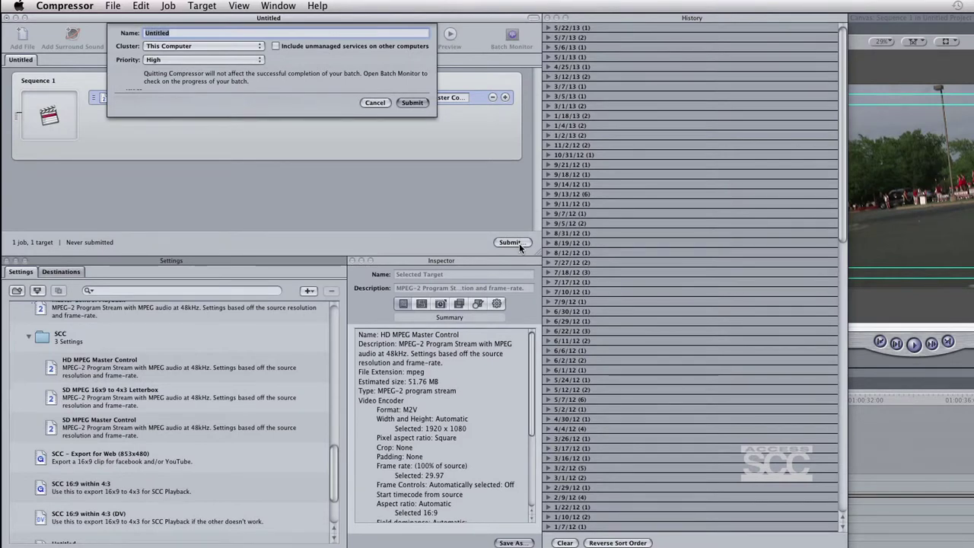
pyautogui.write('Segment Example 1')
pyautogui.click(411, 102)
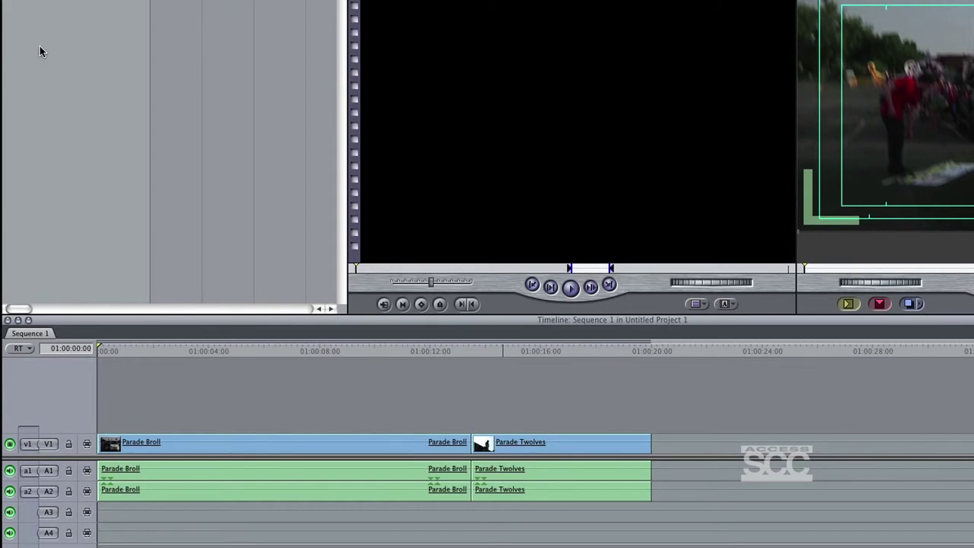
# Export the full sequence as a QuickTime movie saved as 'Parade Broll'.
pyautogui.press('End')
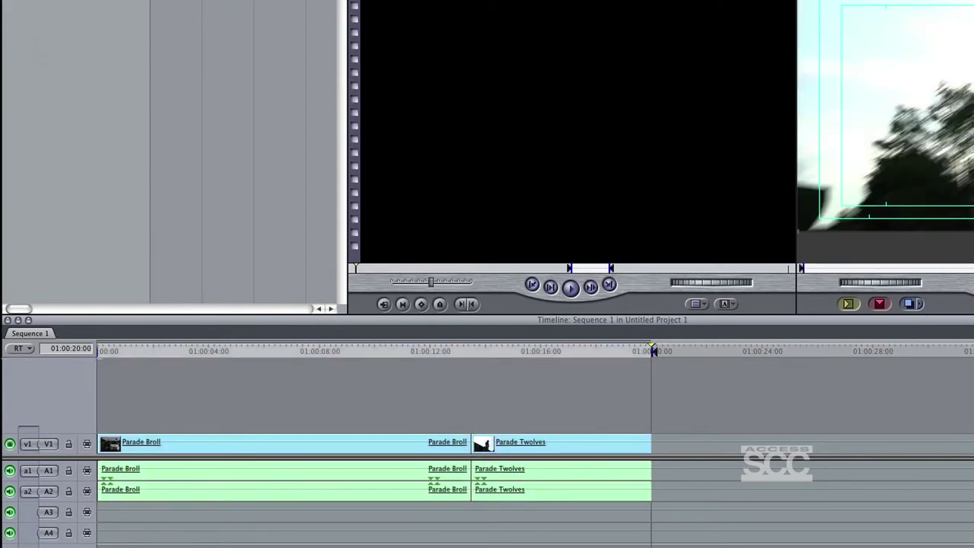
pyautogui.click(149, 0)
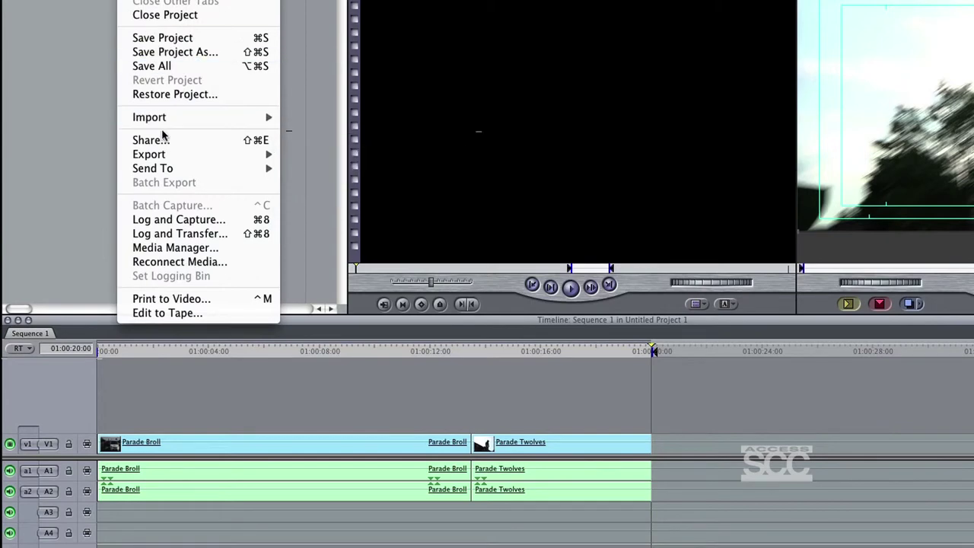
pyautogui.moveTo(169, 155)
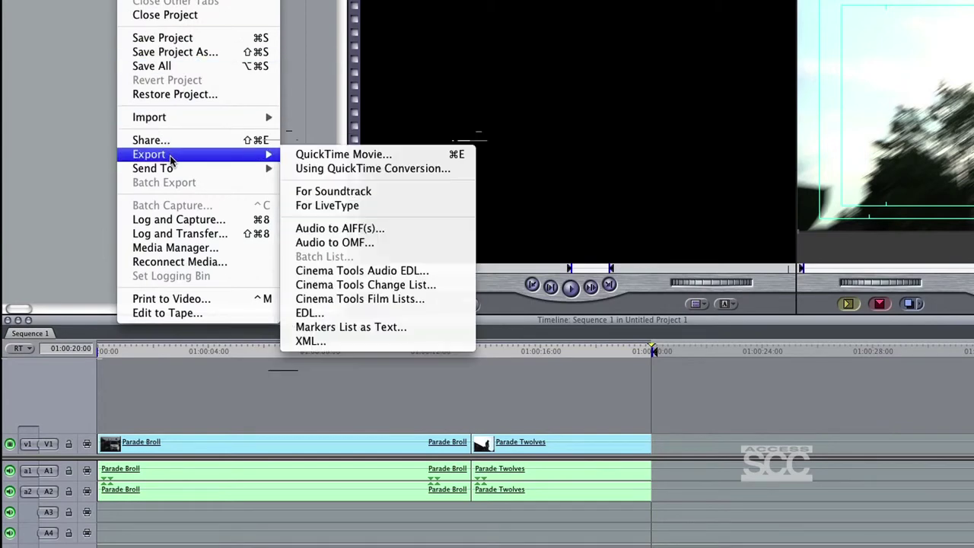
pyautogui.click(397, 156)
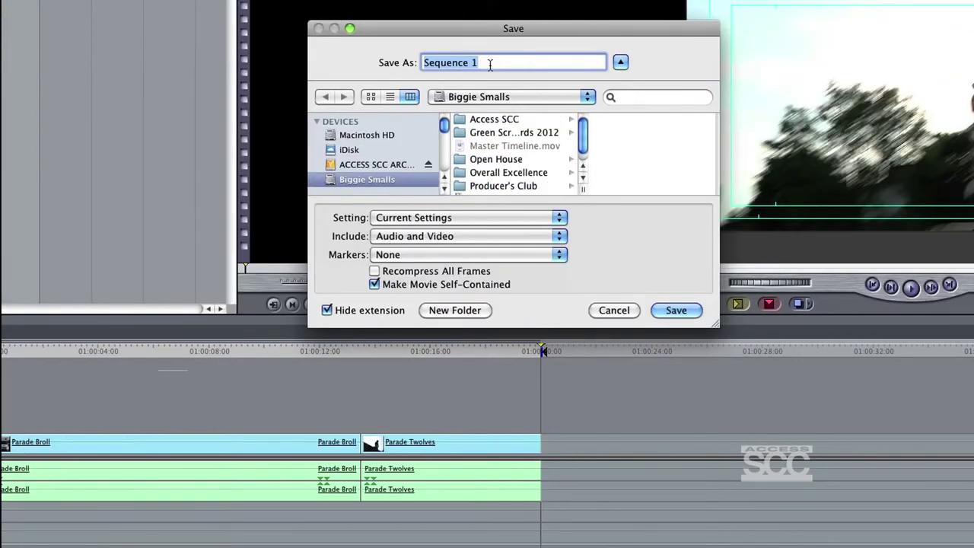
pyautogui.write('Parade B')
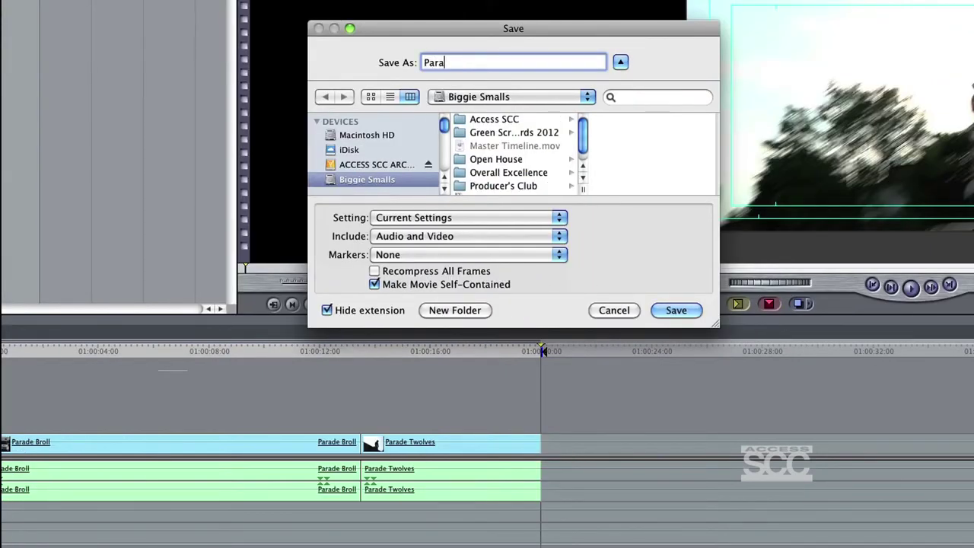
pyautogui.write('roll')
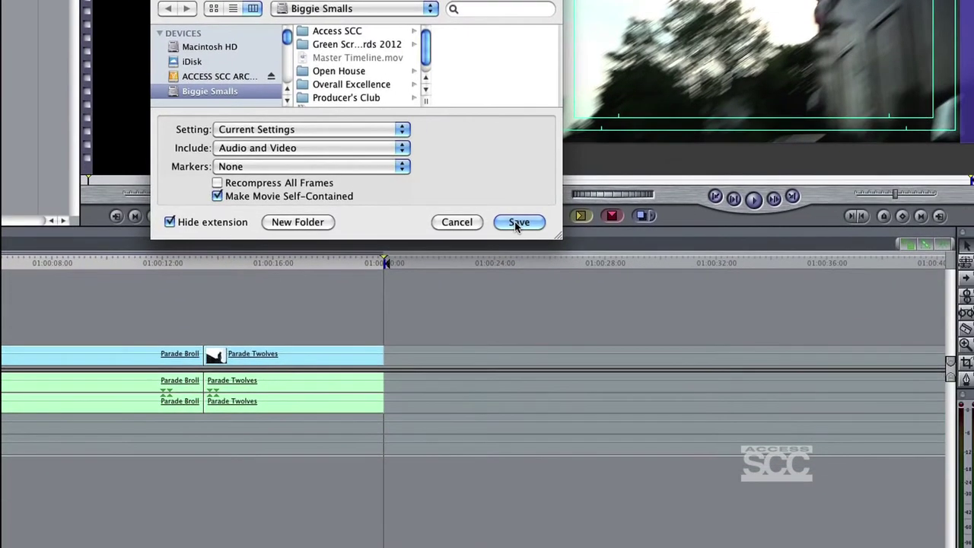
pyautogui.click(517, 222)
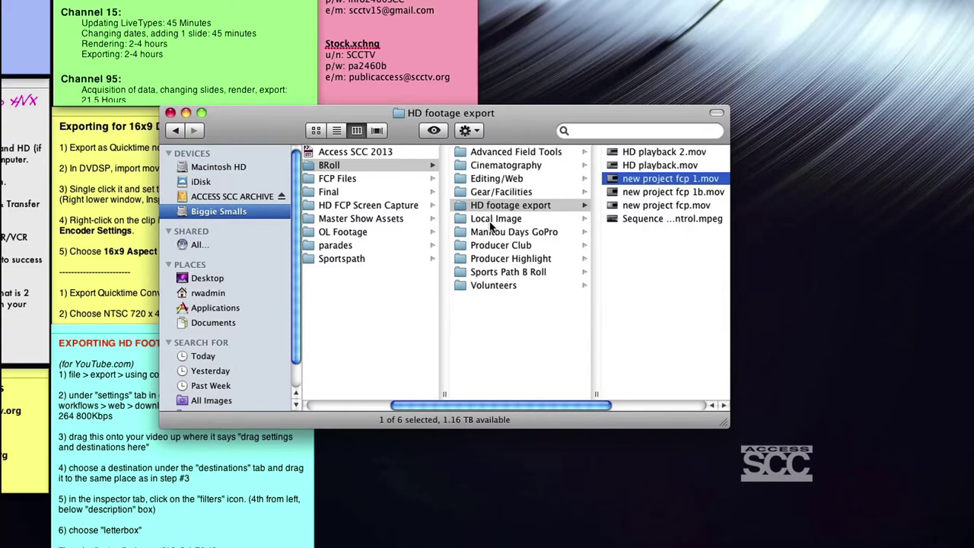
# Scroll the Finder column view to inspect the files in HD footage export.
pyautogui.hscroll(2, 490, 221)
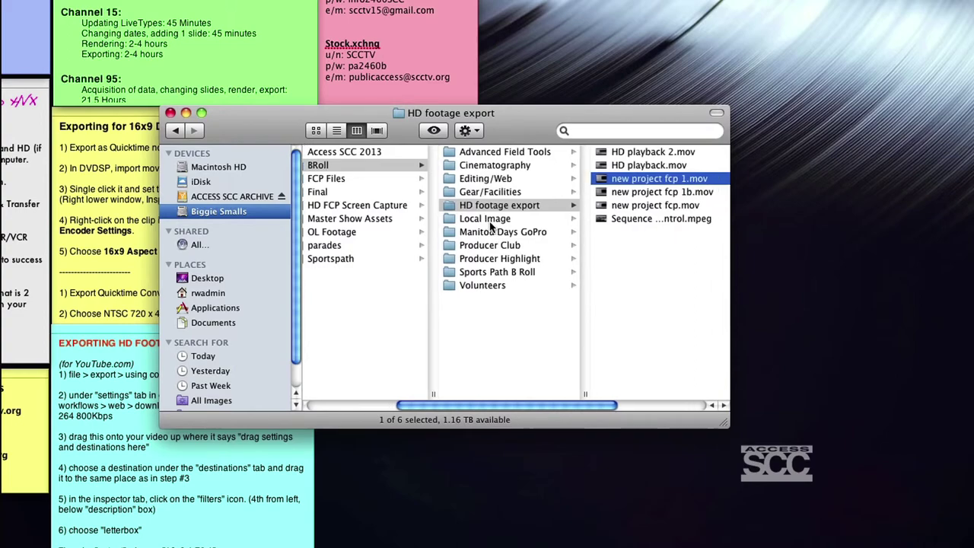
pyautogui.hscroll(-3, 489, 225)
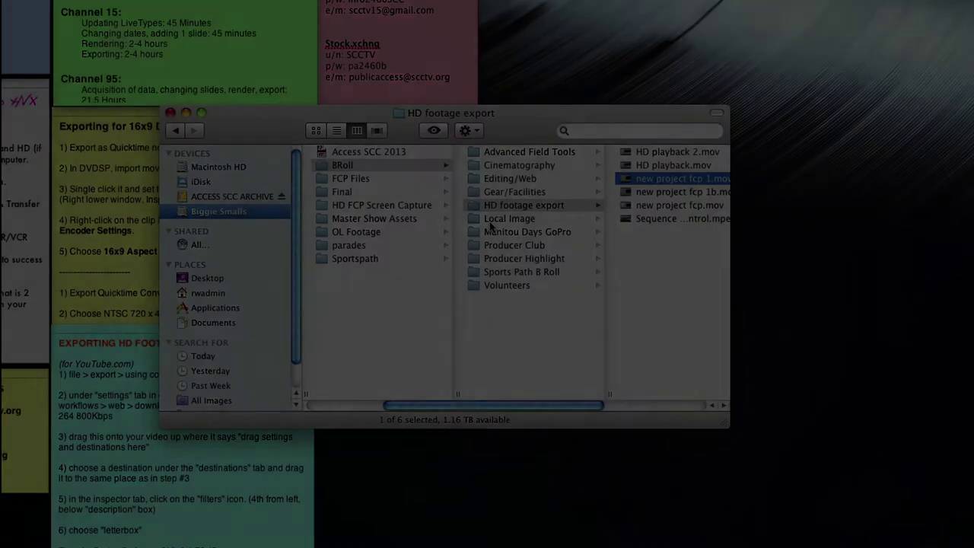